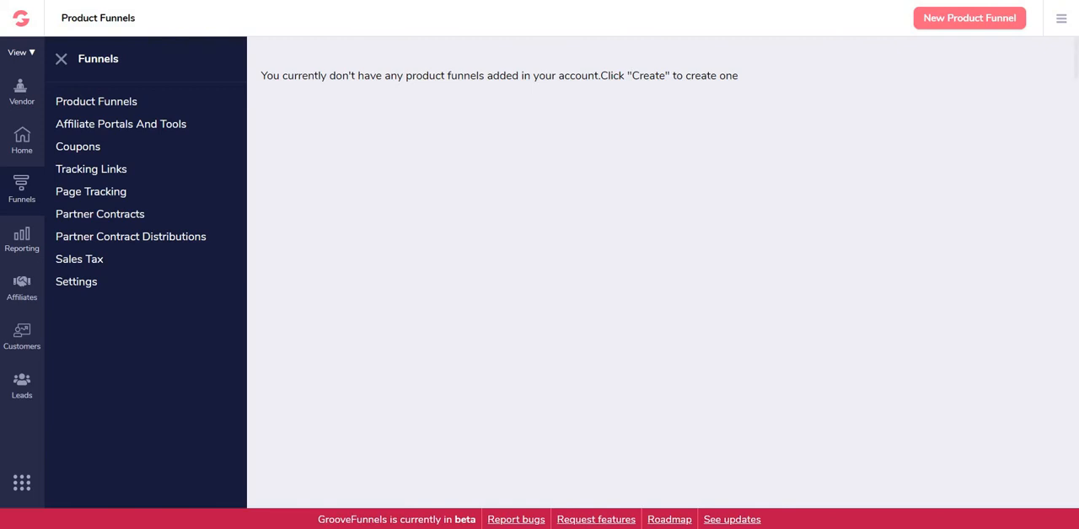
# Step: Create a product funnel with internal name, name and description set to IMNights, and open its IMNights product for editing
pyautogui.click(970, 17)
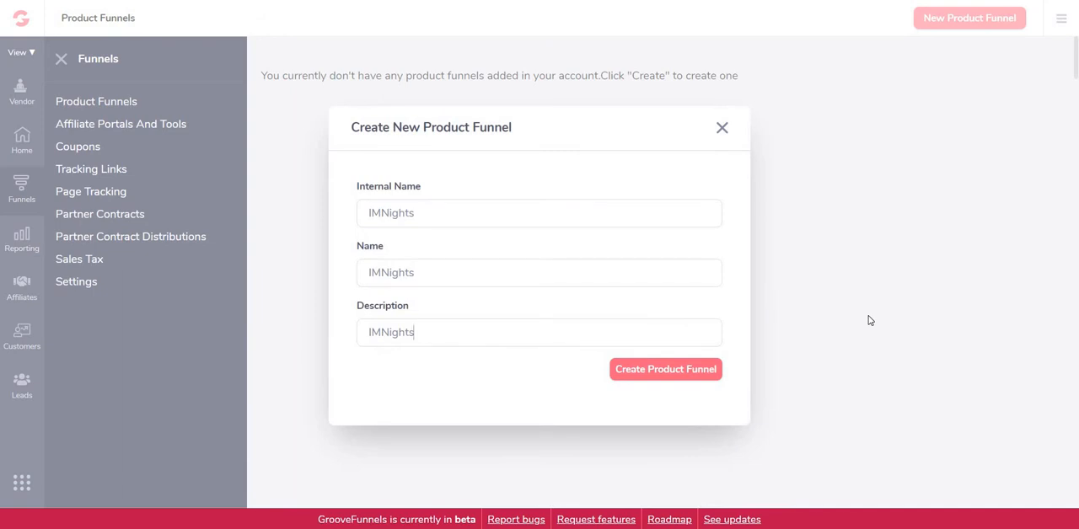
pyautogui.click(708, 375)
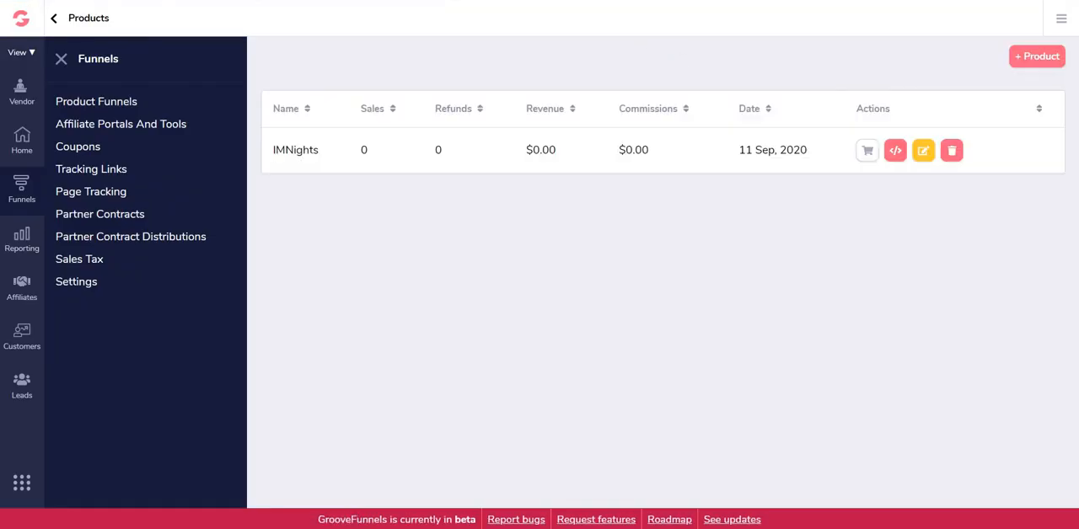
pyautogui.click(924, 152)
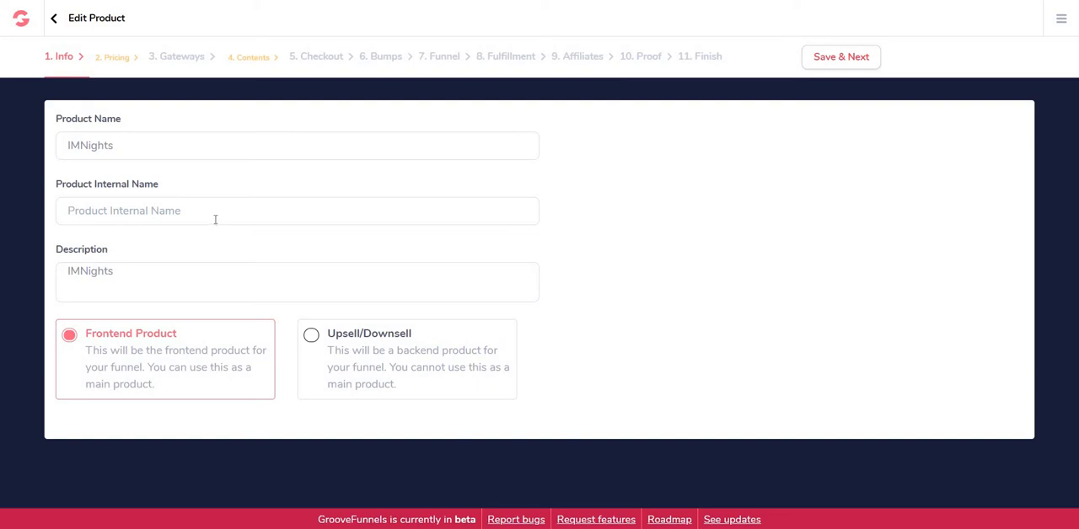
# Step: Set the product's internal name to IMNights by copying the product name, and save the Info stage
pyautogui.click(131, 143)
pyautogui.doubleClick(132, 143)
pyautogui.hotkey('ctrl', 'c')
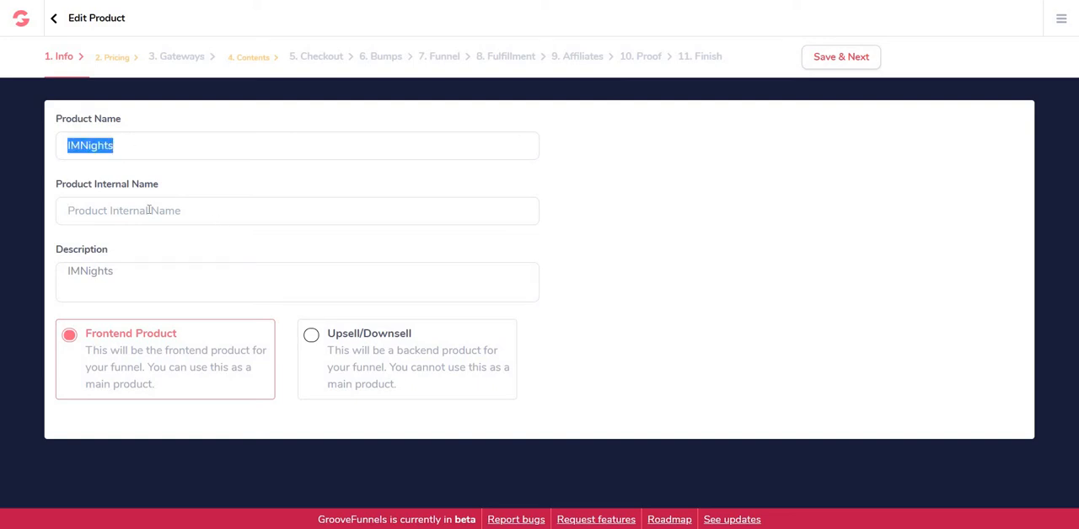
pyautogui.click(149, 209)
pyautogui.hotkey('ctrl', 'v')
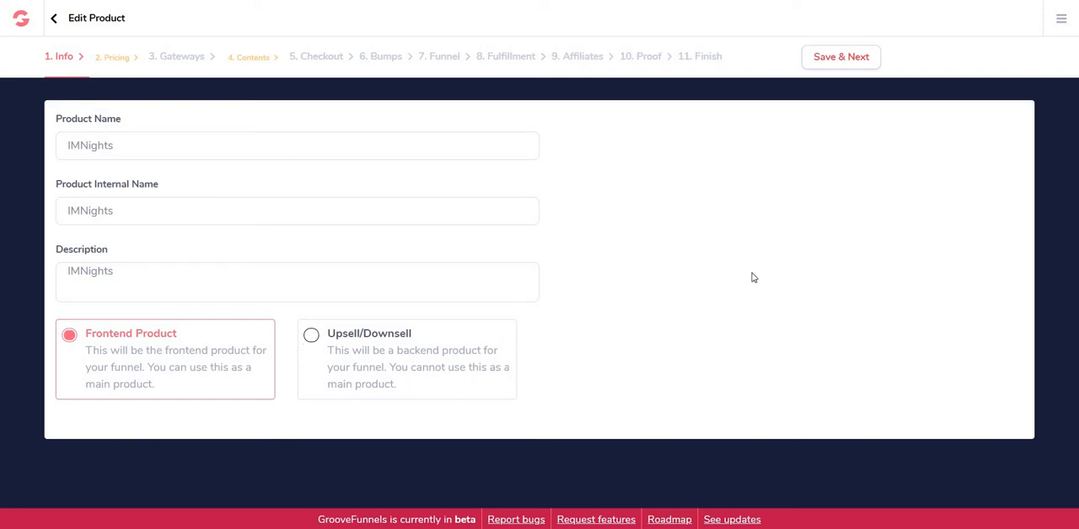
pyautogui.click(840, 61)
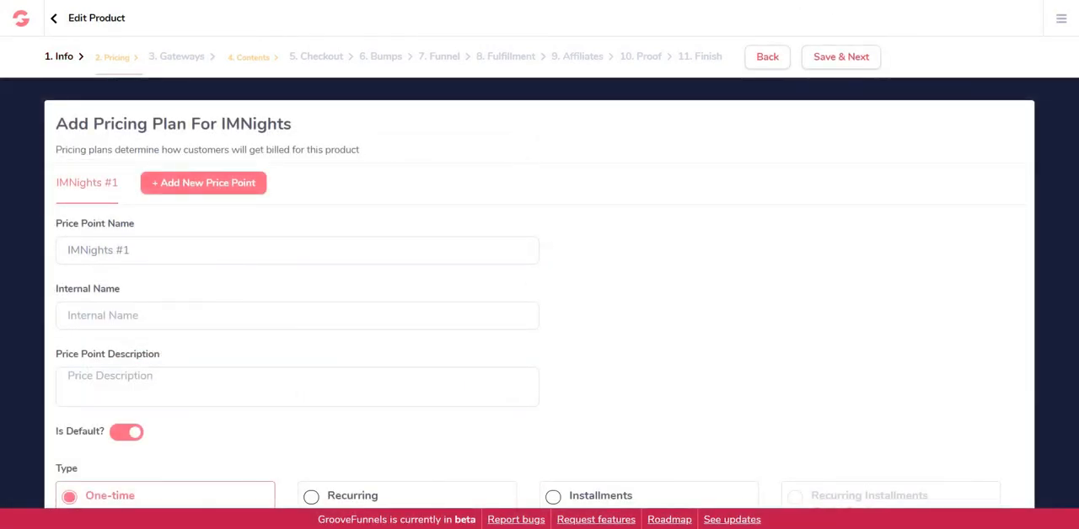
# Step: Set both the price point name and its internal name to "Pricing Point $97"
pyautogui.tripleClick(186, 256)
pyautogui.write('Pricing Point')
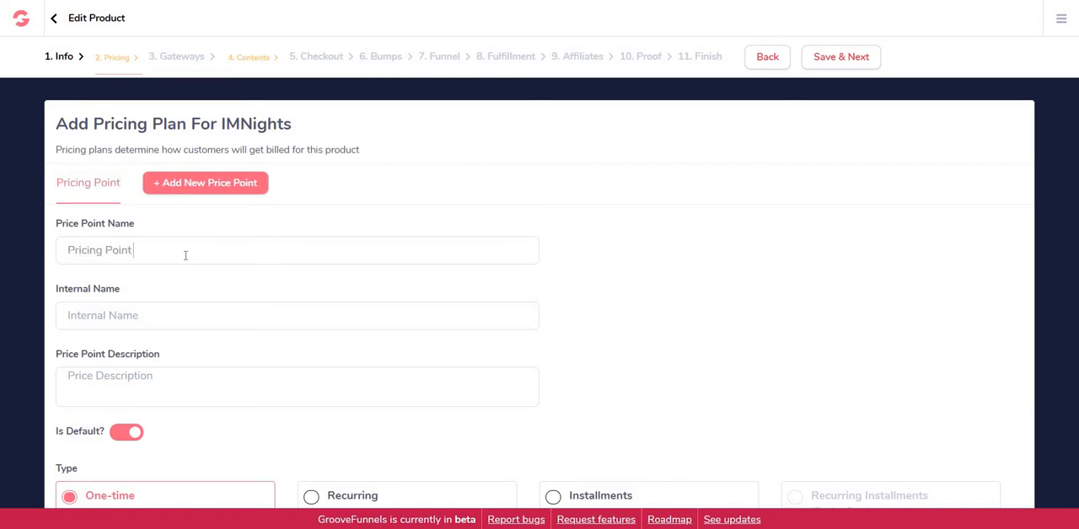
pyautogui.write(' $97')
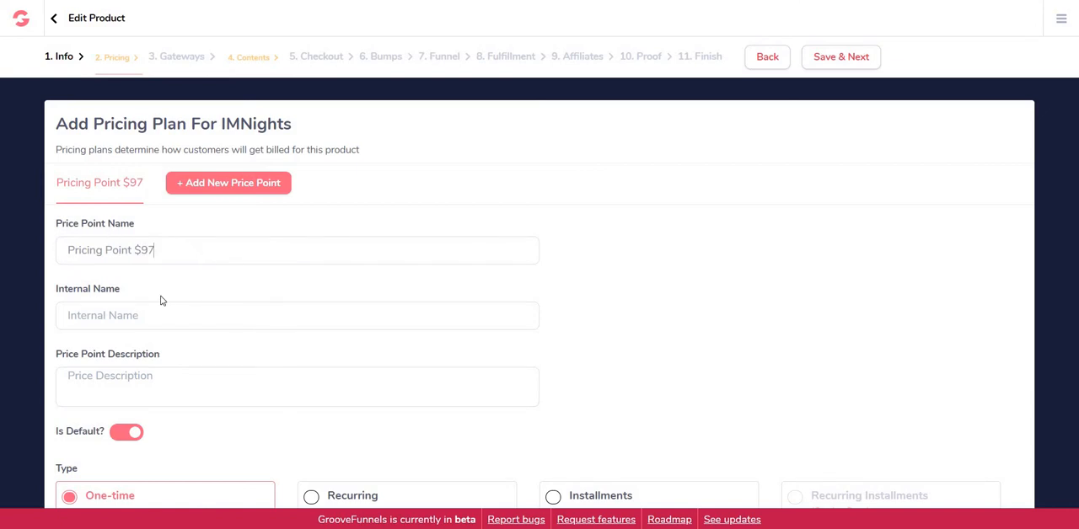
pyautogui.doubleClick(179, 247)
pyautogui.tripleClick(180, 247)
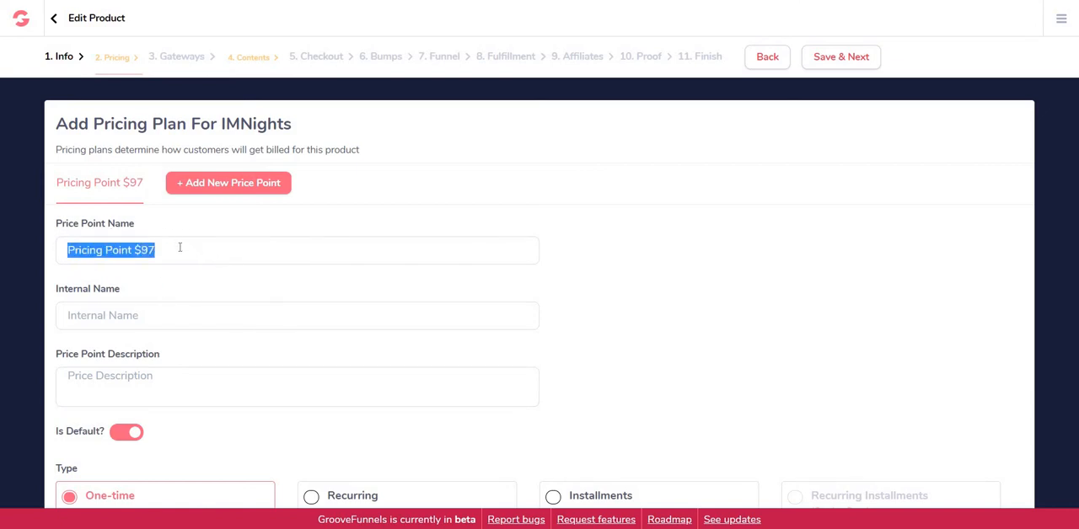
pyautogui.click(146, 308)
pyautogui.hotkey('ctrl', 'v')
# Step: Fill in the price point description with "How much the product costs, which is $97"
pyautogui.click(189, 373)
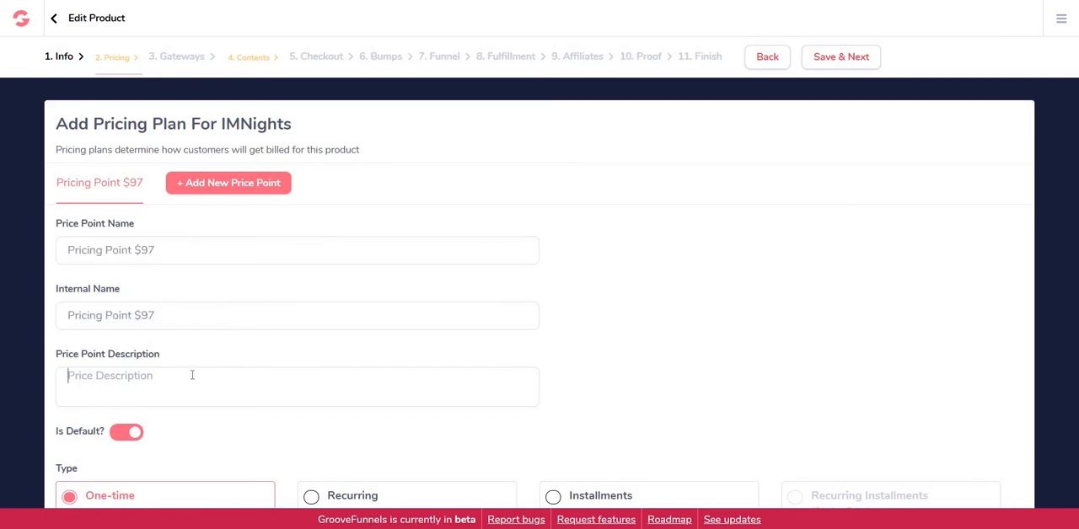
pyautogui.write('How')
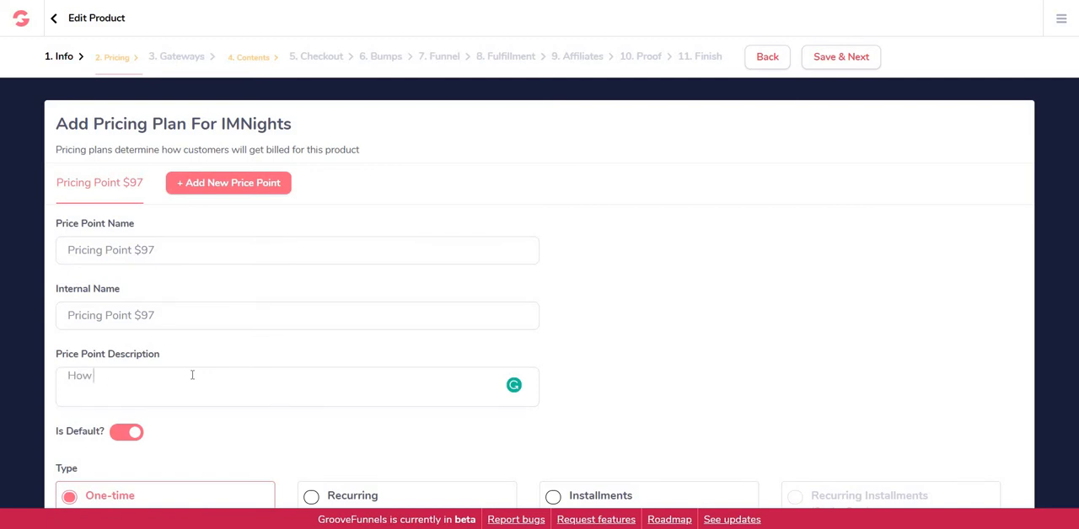
pyautogui.write(' much the product costs, which is $97')
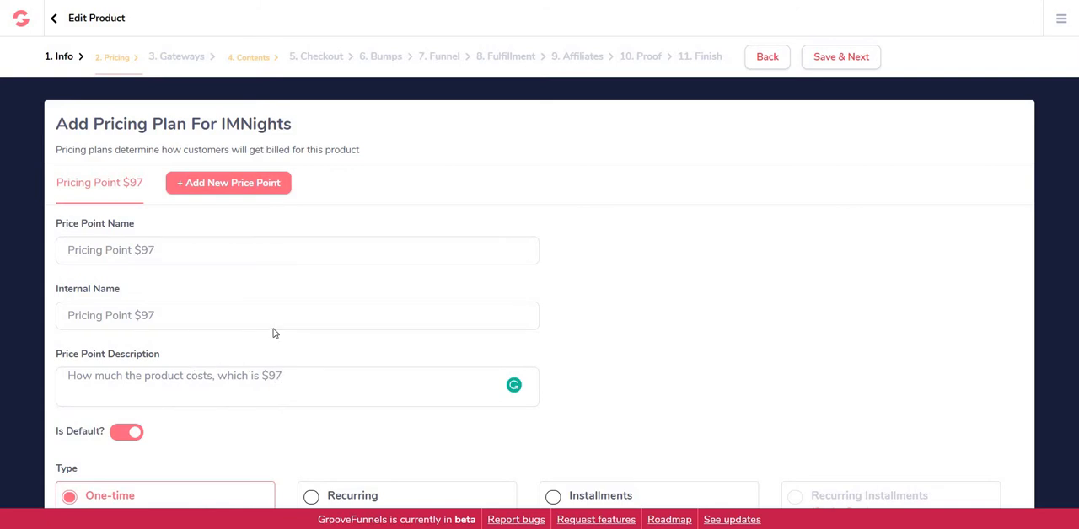
# Step: Set the one-time price to $97 and save the Pricing stage
pyautogui.scroll(-2, 795, 285)
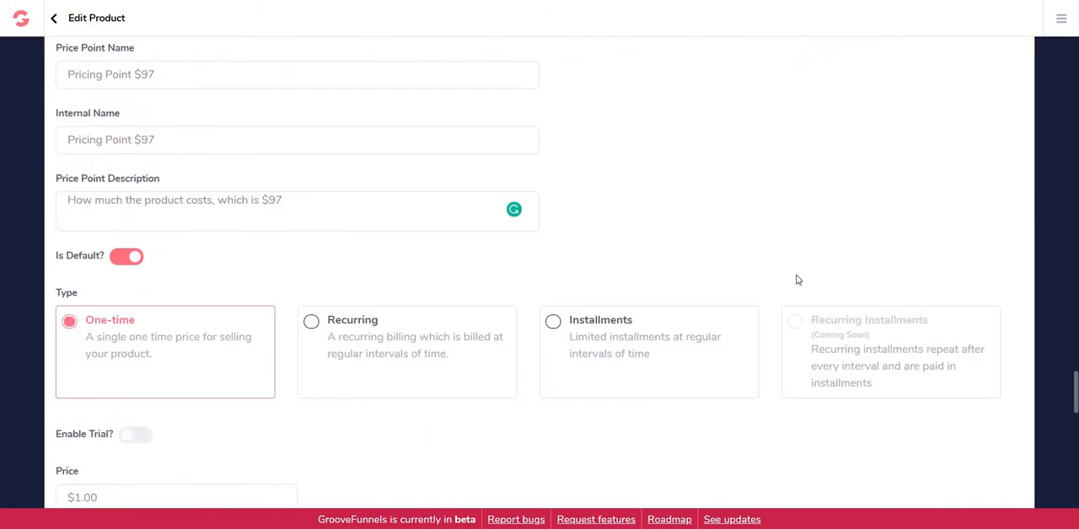
pyautogui.scroll(-1, 797, 275)
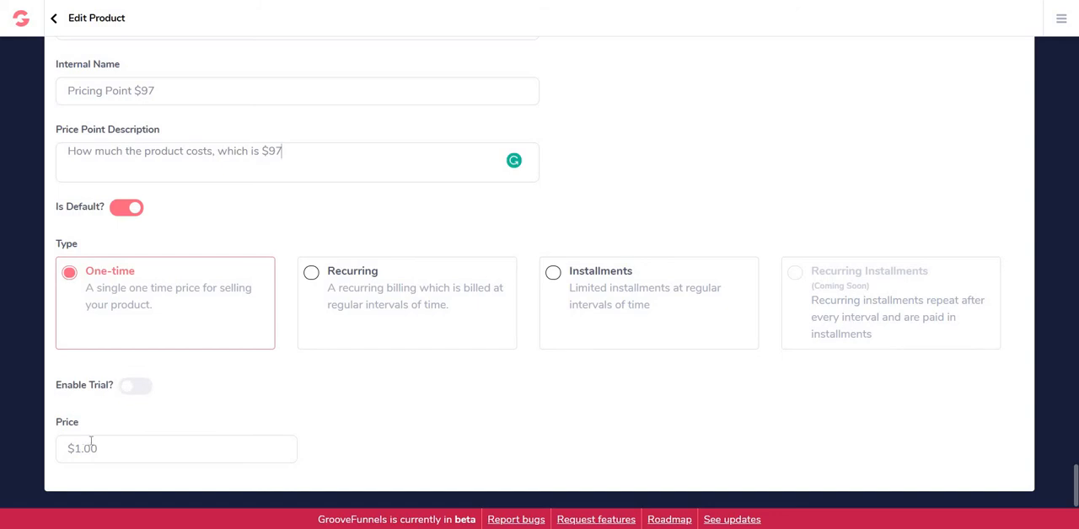
pyautogui.click(95, 448)
pyautogui.press('BackSpace')
pyautogui.write('97')
pyautogui.click(251, 406)
pyautogui.scroll(3, 297, 379)
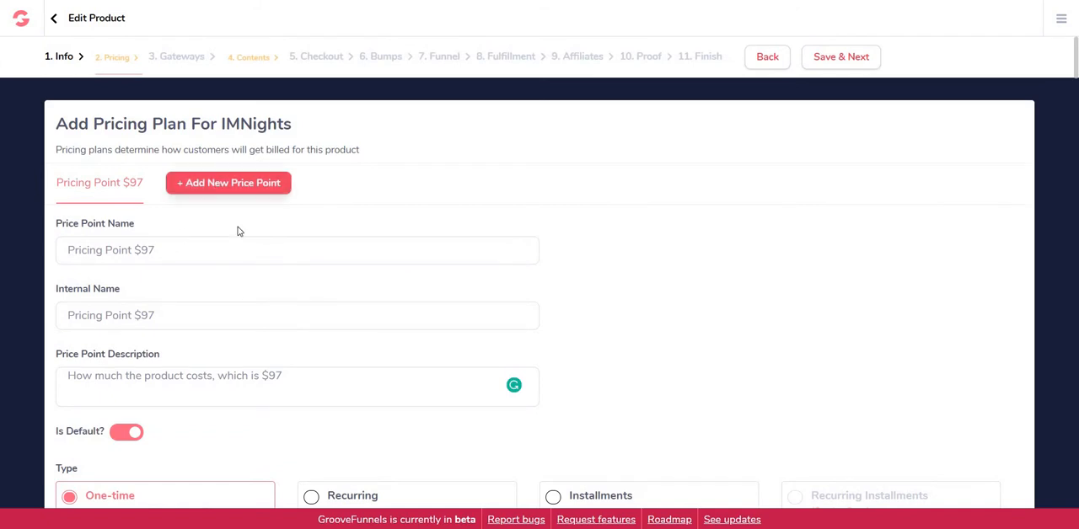
pyautogui.click(824, 59)
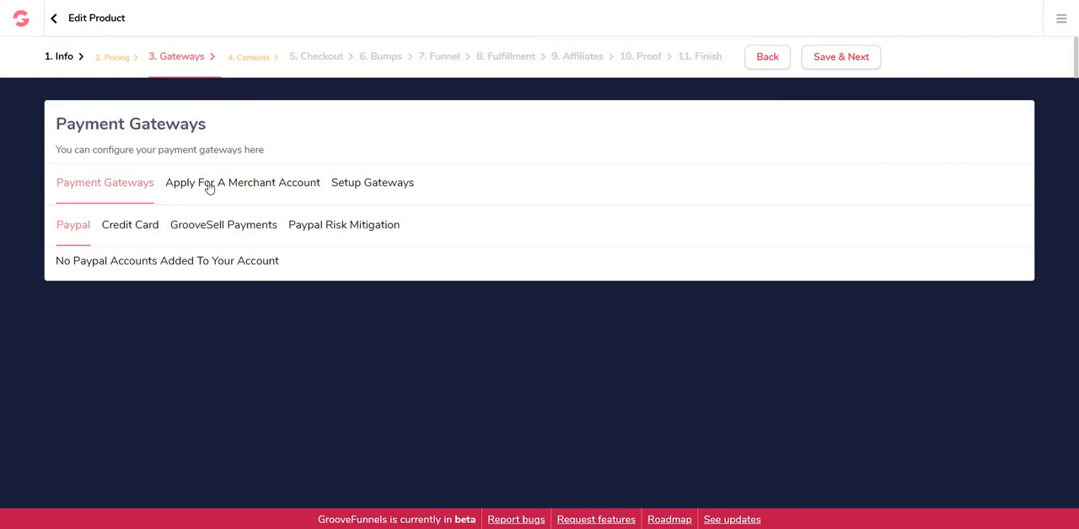
# Step: Review the merchant account application and gateway setup sections, and return to the Payment Gateways overview
pyautogui.click(234, 183)
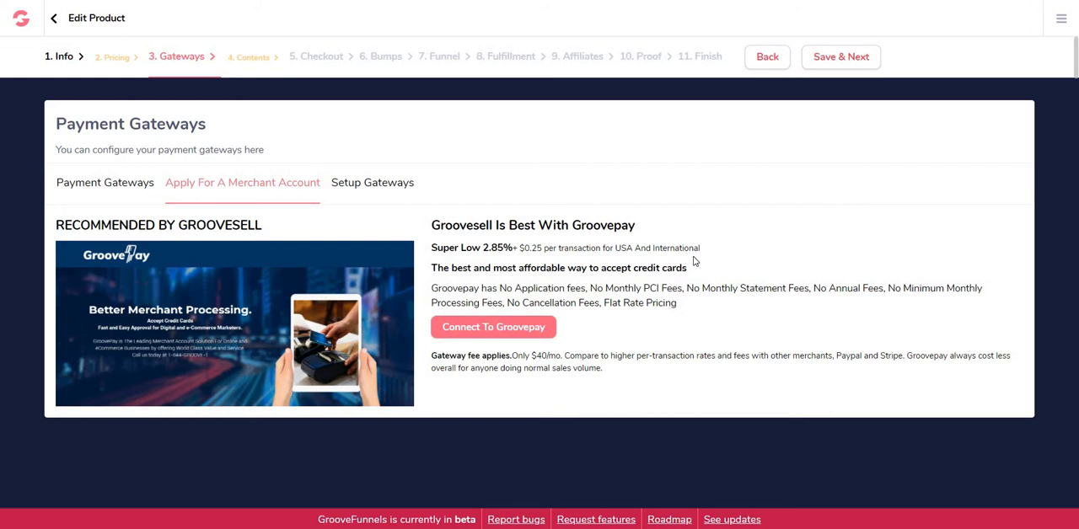
pyautogui.click(387, 183)
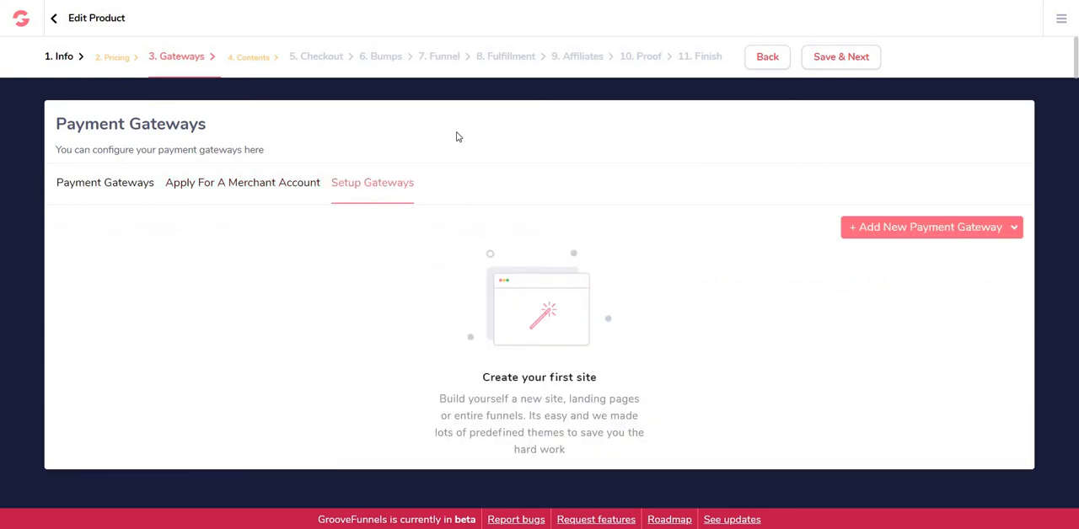
pyautogui.click(133, 191)
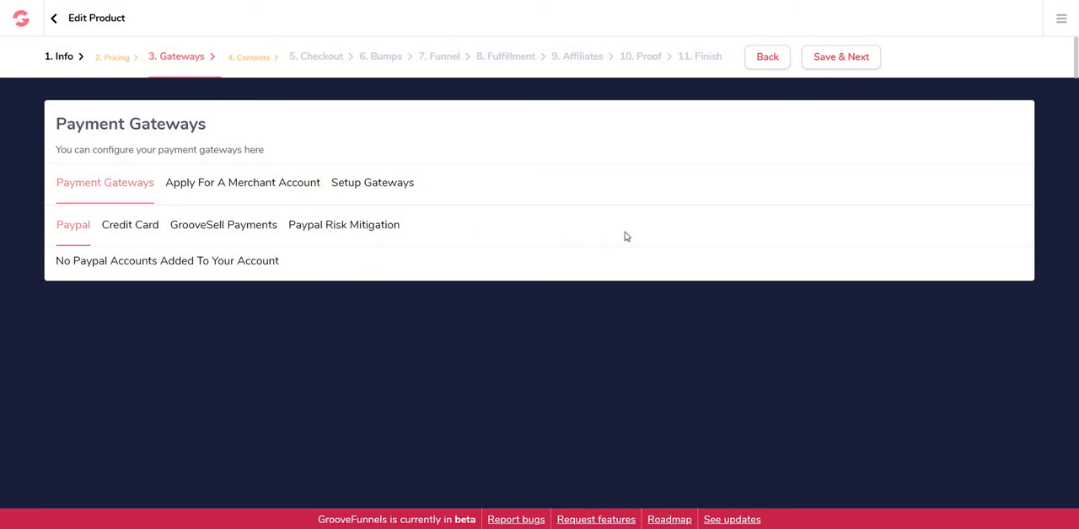
pyautogui.click(841, 57)
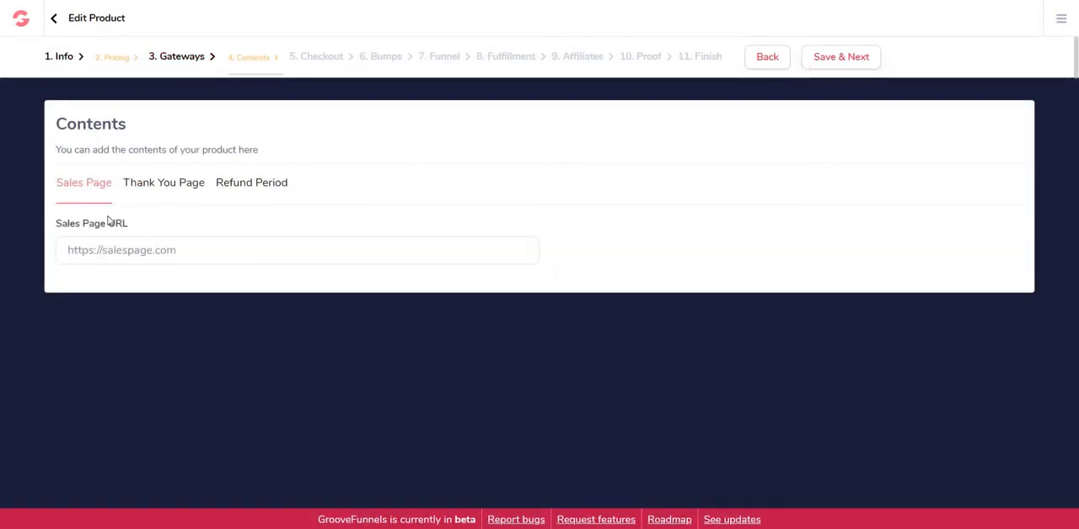
pyautogui.click(152, 246)
pyautogui.doubleClick(138, 246)
pyautogui.write('imnights')
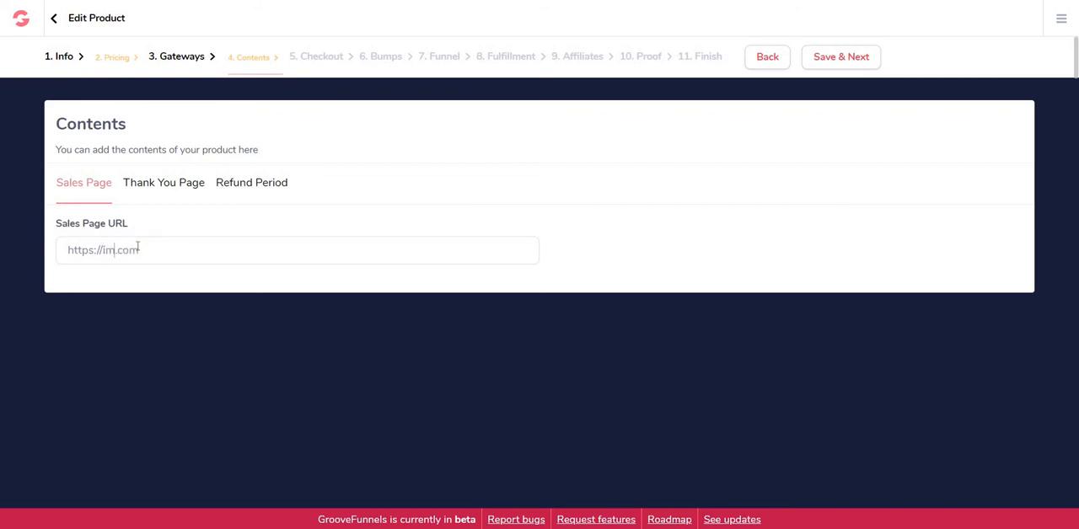
pyautogui.hotkey('ctrl', 'a')
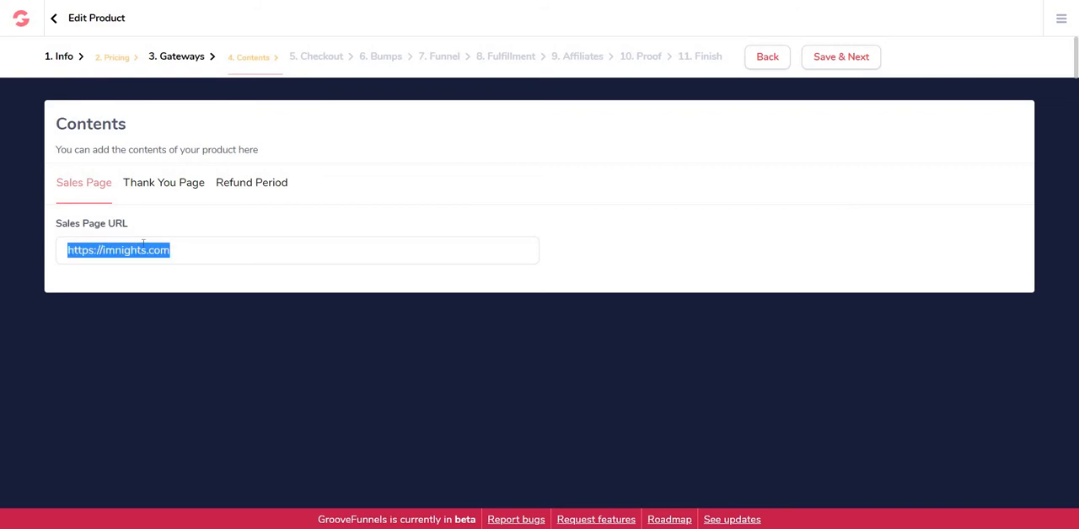
pyautogui.click(211, 251)
pyautogui.click(166, 184)
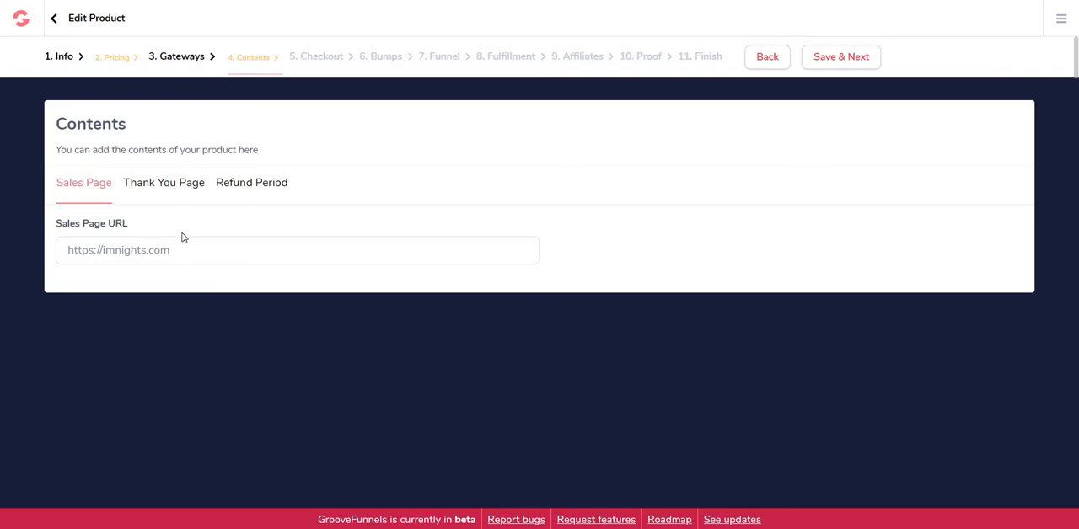
pyautogui.click(219, 316)
pyautogui.write('https://imnights.com')
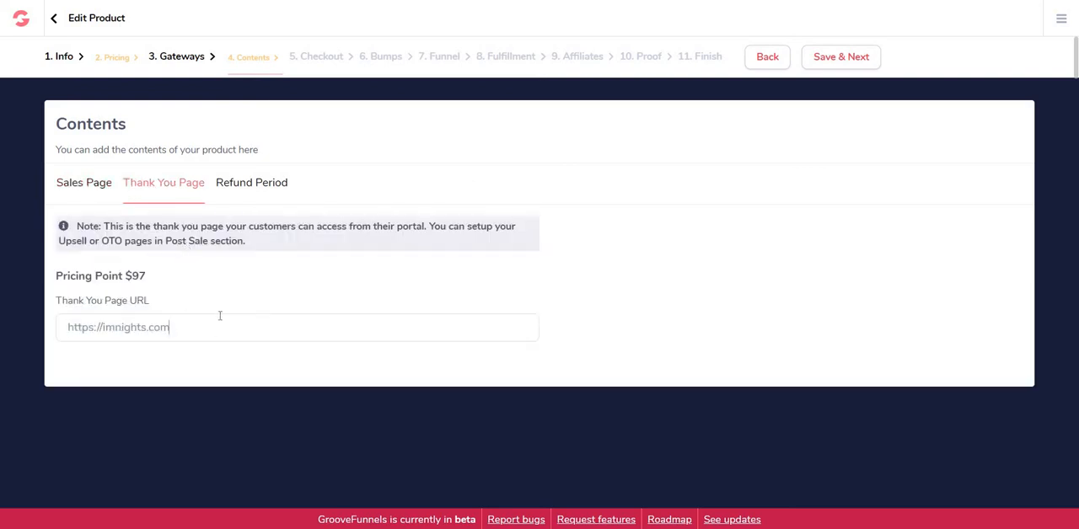
pyautogui.write('/ty')
# Step: Set the refund period to 30 and the buffer period to 60, and save the Contents stage
pyautogui.click(243, 187)
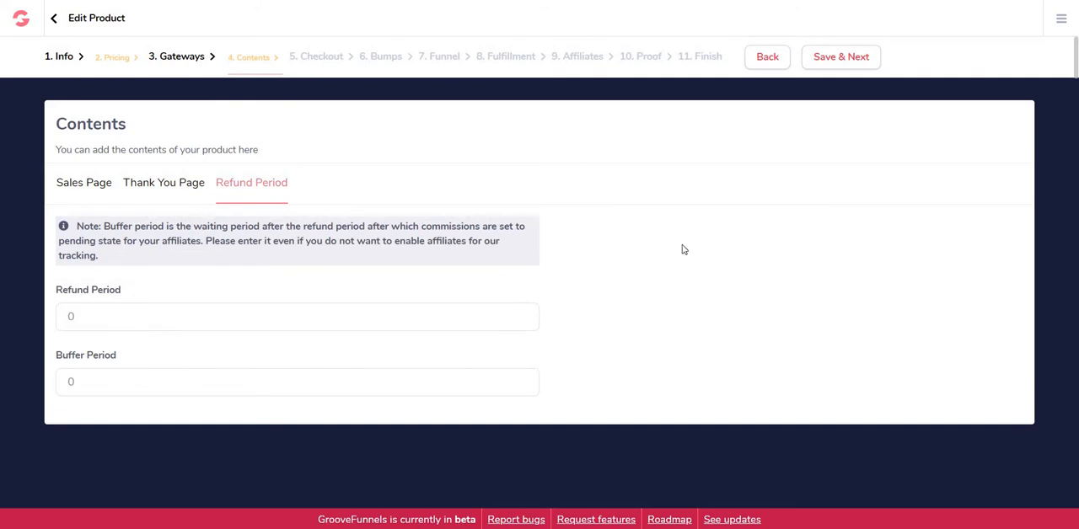
pyautogui.click(94, 312)
pyautogui.press('BackSpace')
pyautogui.write('30')
pyautogui.moveTo(80, 381); pyautogui.dragTo(64, 381)
pyautogui.write('60')
pyautogui.moveTo(81, 317); pyautogui.dragTo(65, 320)
pyautogui.click(105, 320)
pyautogui.doubleClick(104, 382)
pyautogui.click(82, 366)
pyautogui.click(831, 61)
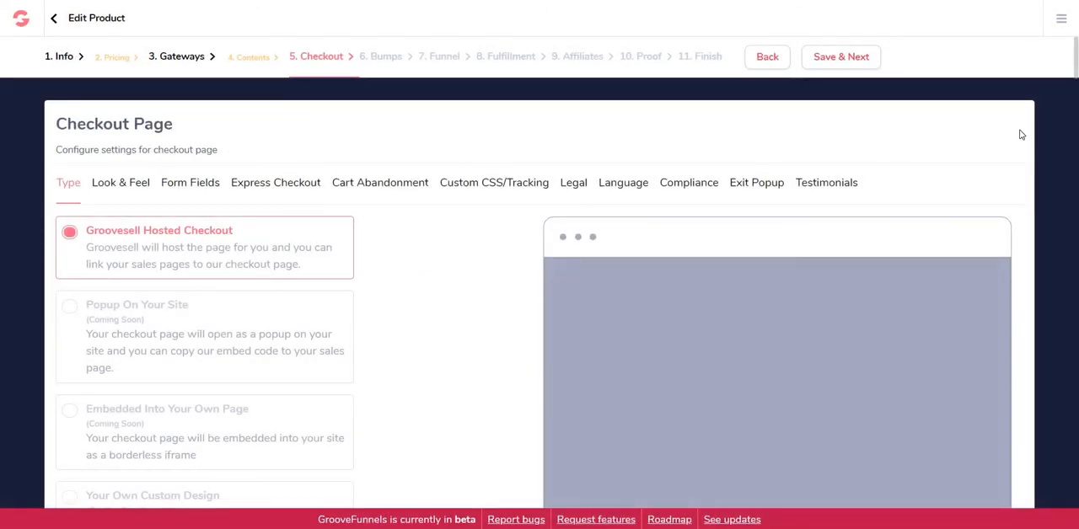
# Step: Review the checkout page's type, look and feel, form field and express checkout options
pyautogui.scroll(-1, 1020, 131)
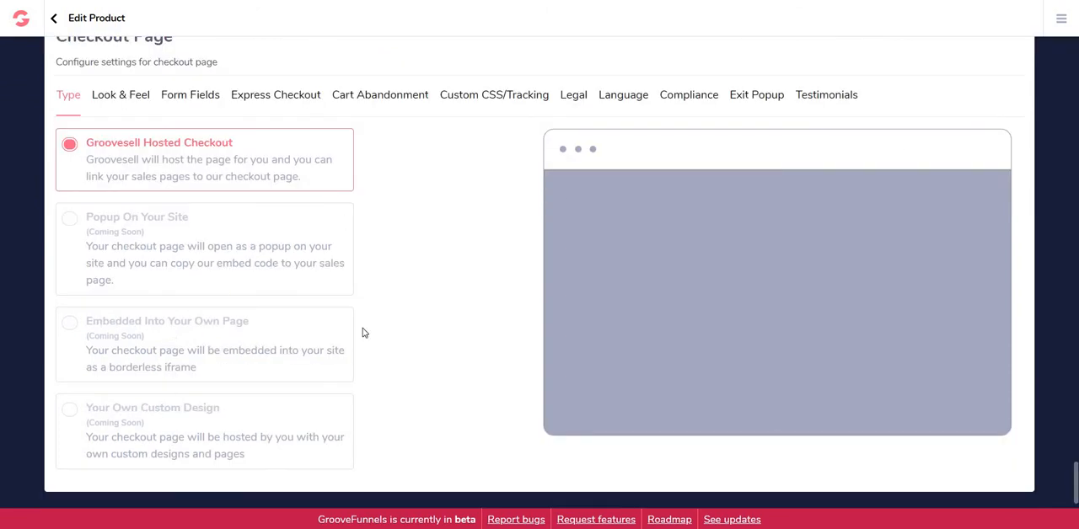
pyautogui.scroll(1, 457, 288)
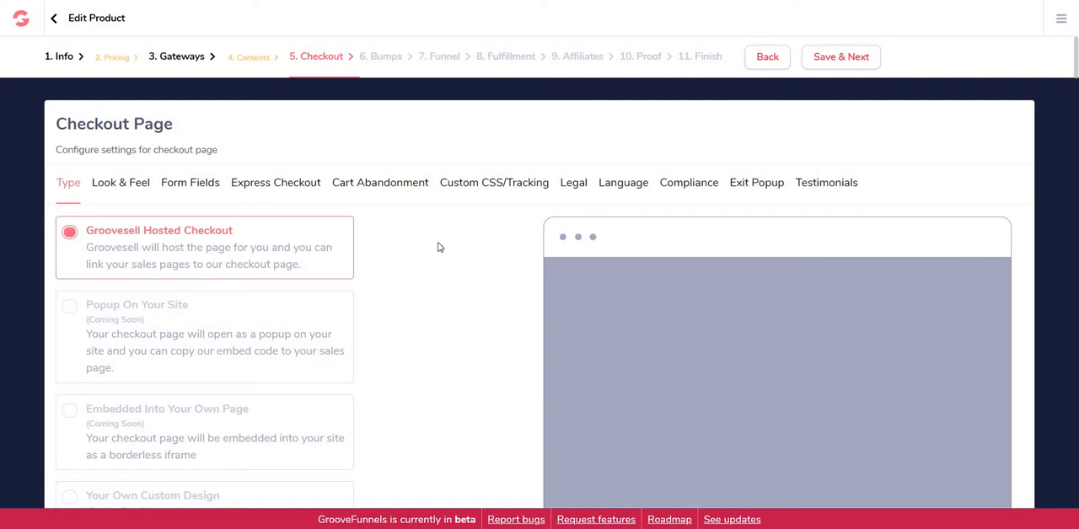
pyautogui.scroll(-2, 437, 247)
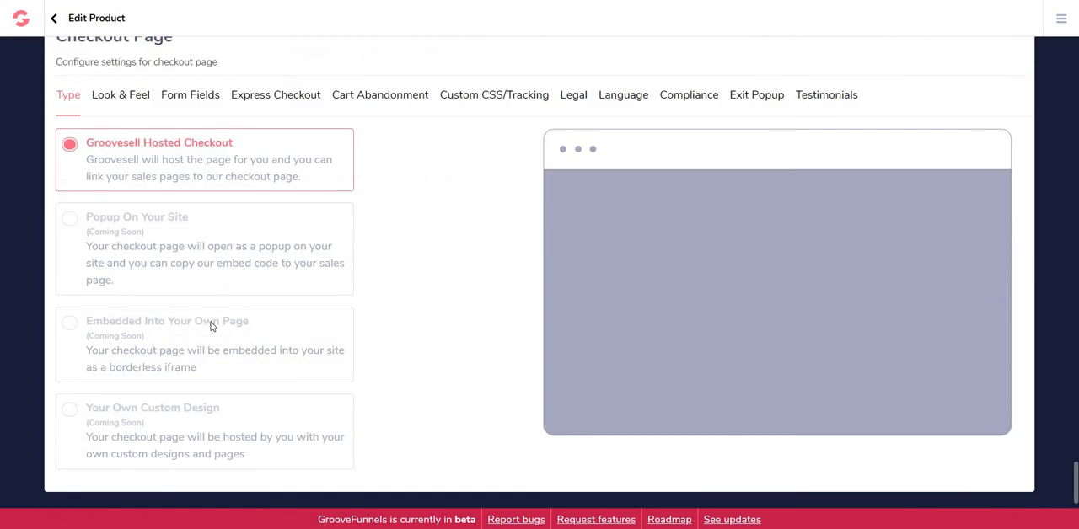
pyautogui.scroll(2, 433, 306)
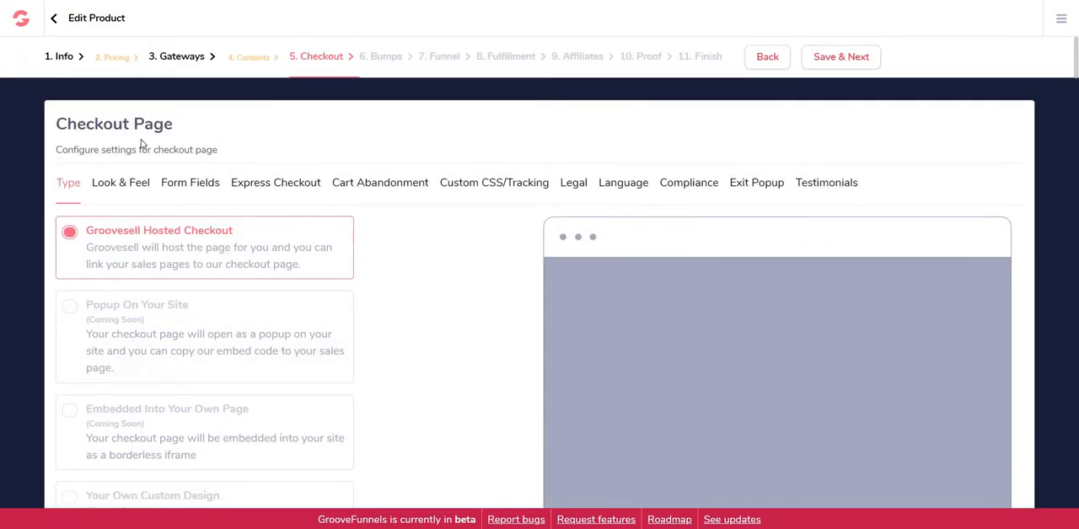
pyautogui.click(120, 186)
pyautogui.scroll(-1, 337, 253)
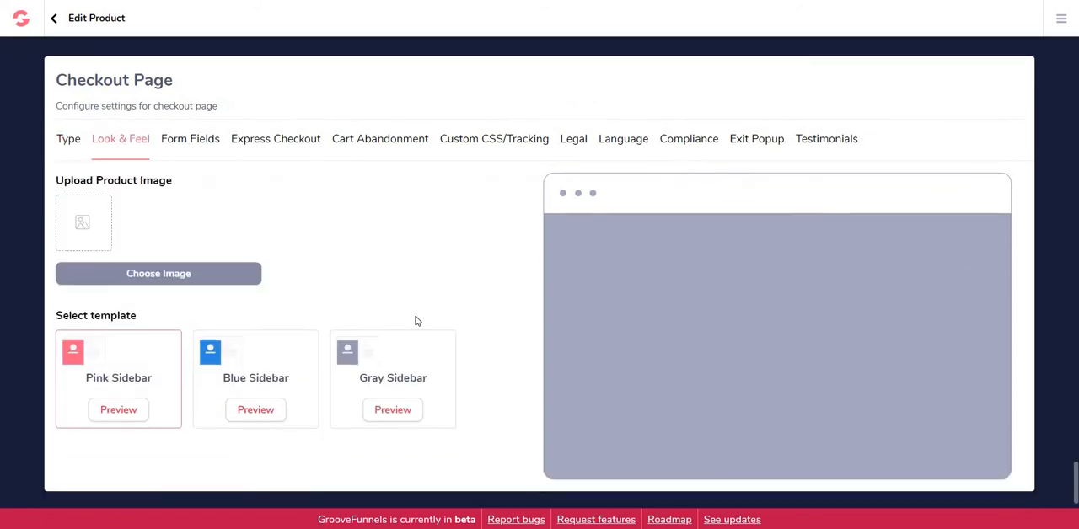
pyautogui.scroll(1, 425, 252)
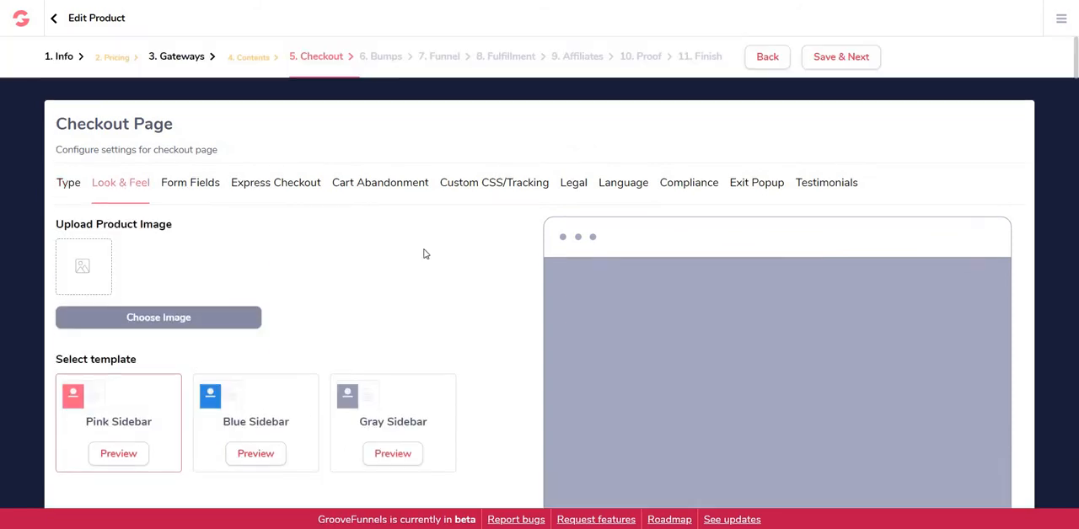
pyautogui.click(193, 186)
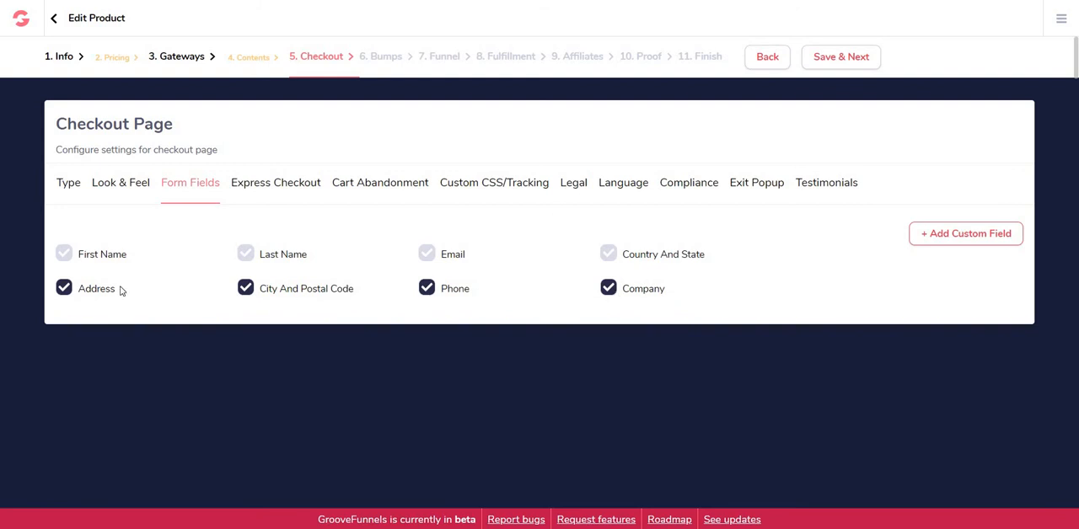
pyautogui.click(260, 194)
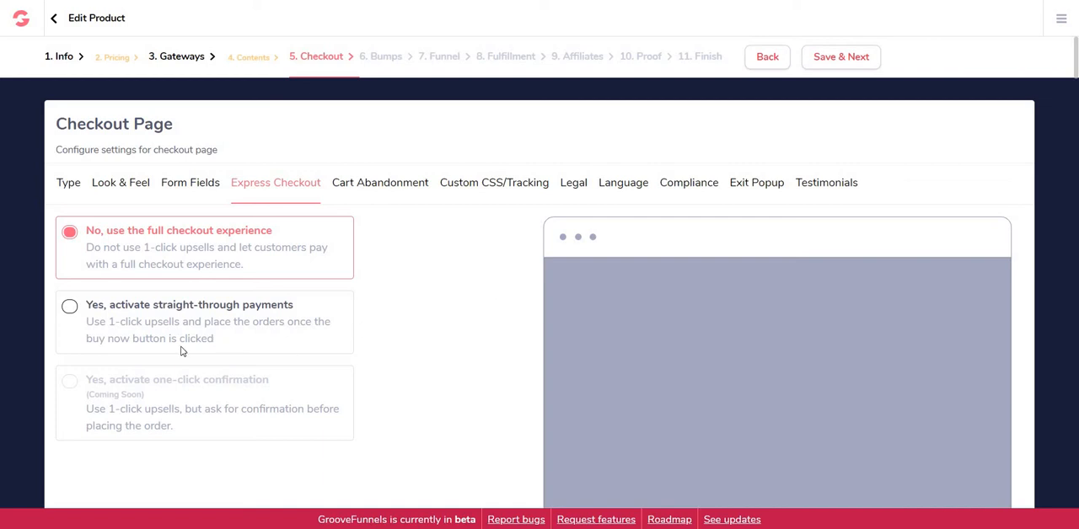
# Step: Review the checkout page's remaining settings from cart abandonment through testimonials, and return to the checkout type options
pyautogui.click(362, 184)
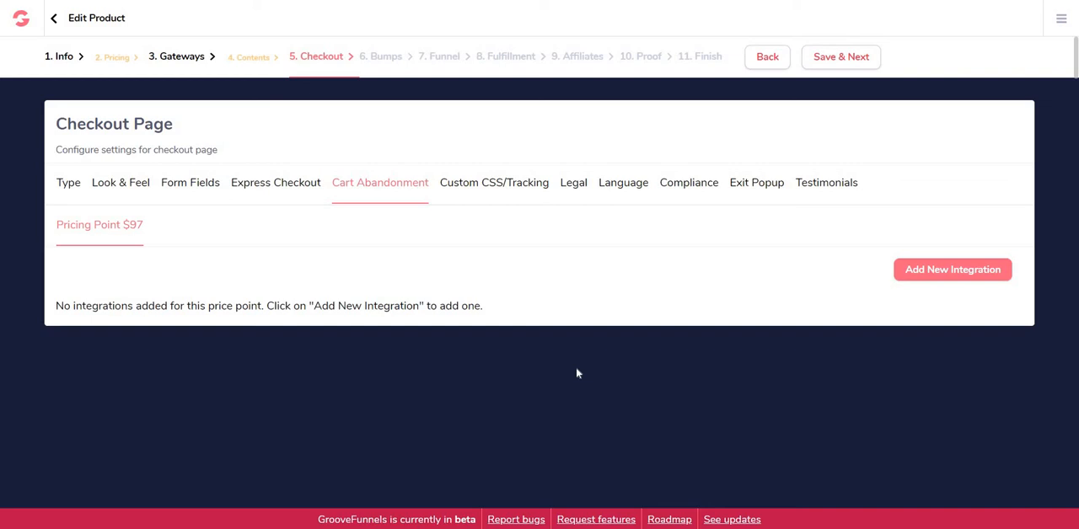
pyautogui.click(468, 185)
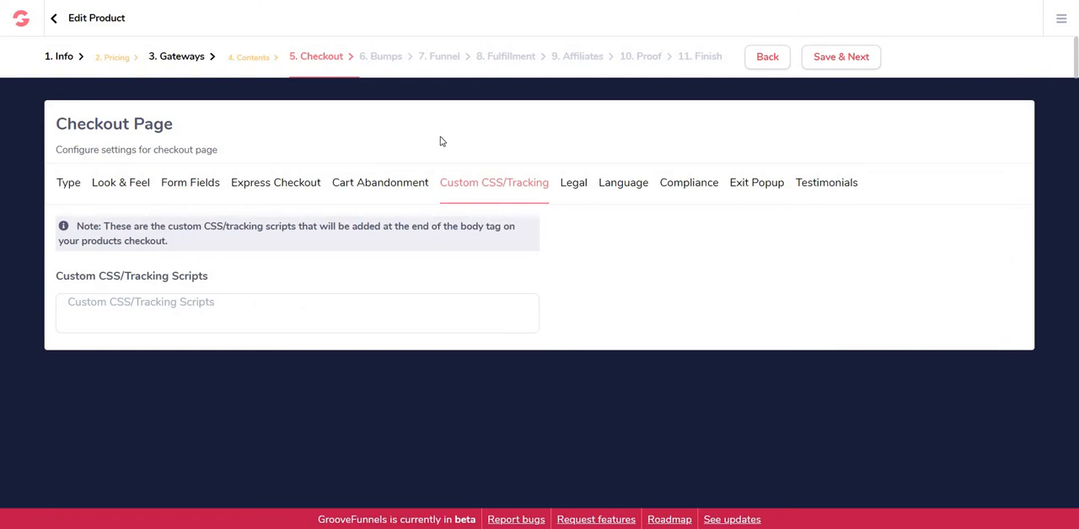
pyautogui.click(567, 185)
pyautogui.click(622, 186)
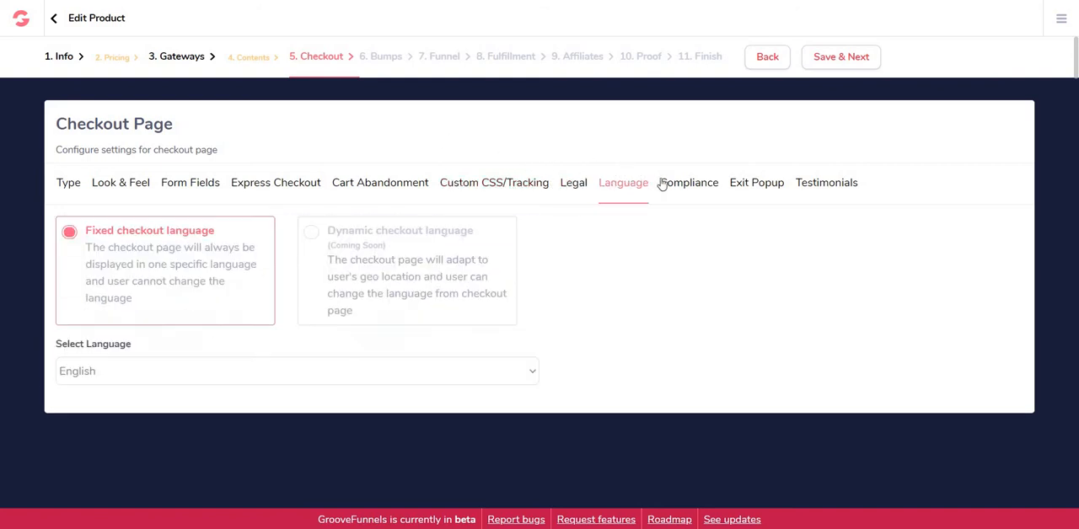
pyautogui.click(672, 185)
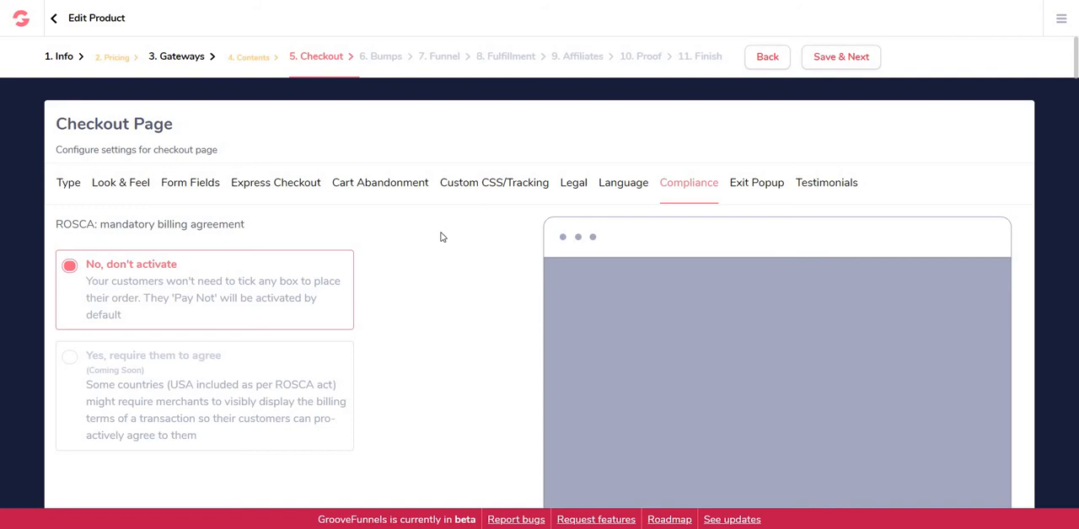
pyautogui.scroll(-1, 444, 215)
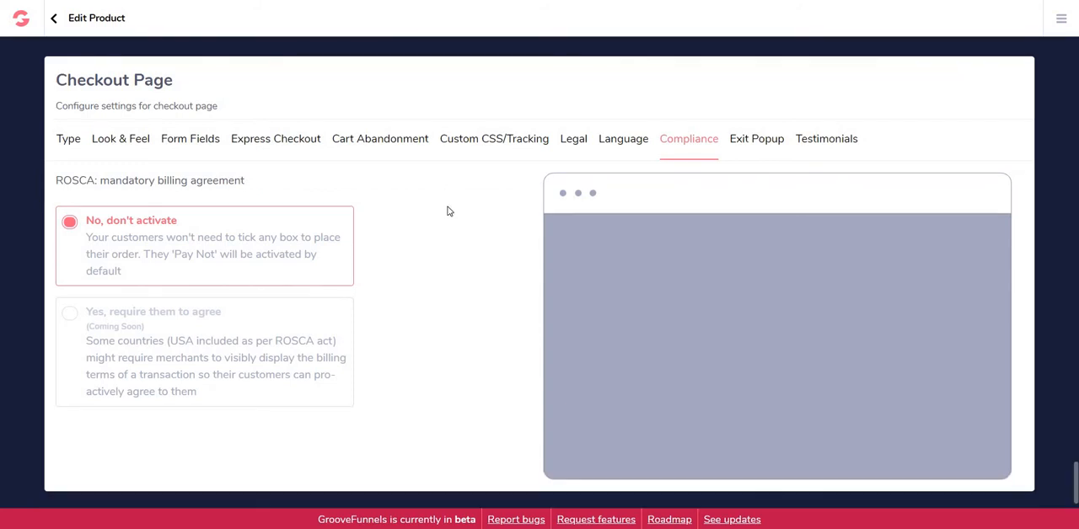
pyautogui.scroll(1, 449, 210)
pyautogui.click(740, 183)
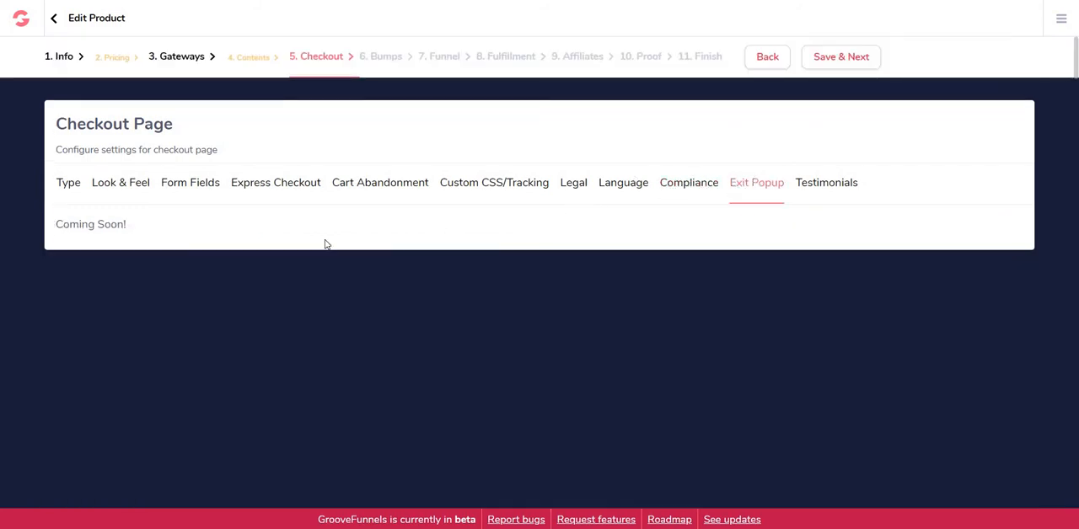
pyautogui.click(815, 184)
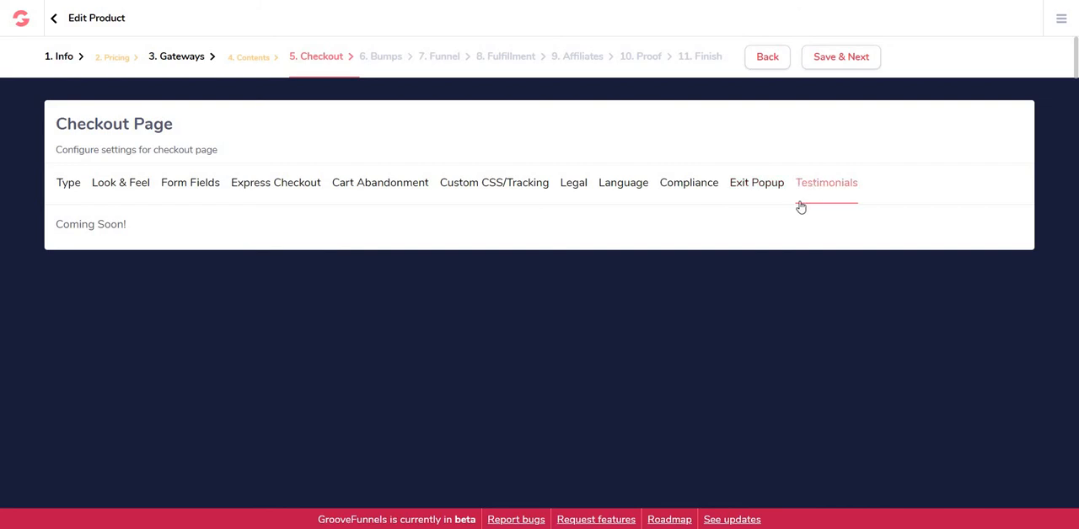
pyautogui.click(71, 186)
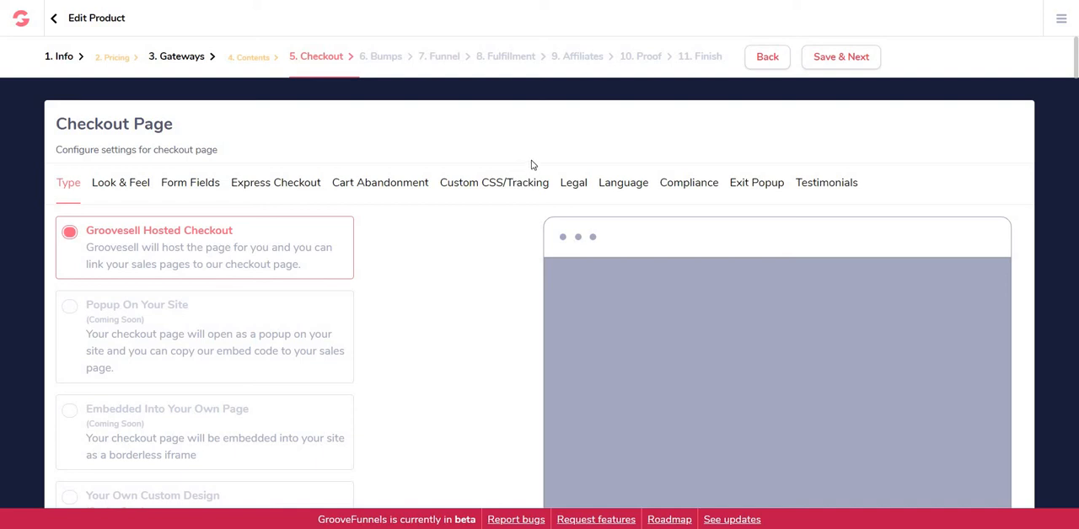
# Step: Save the Checkout, Bumps and Funnel stages, keeping Groovesell Hosted Checkout, no order bump and the Thank You Page funnel type
pyautogui.click(833, 64)
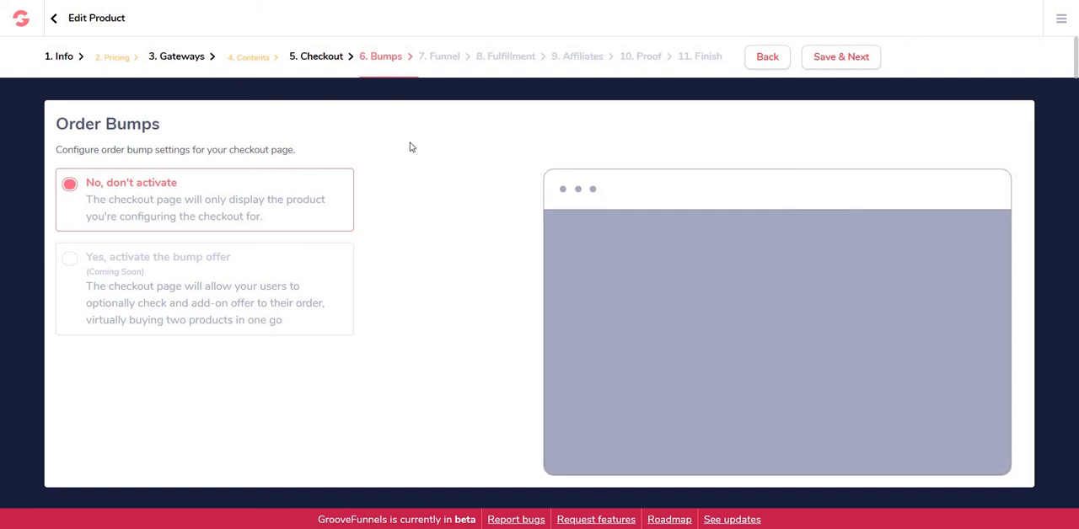
pyautogui.click(837, 60)
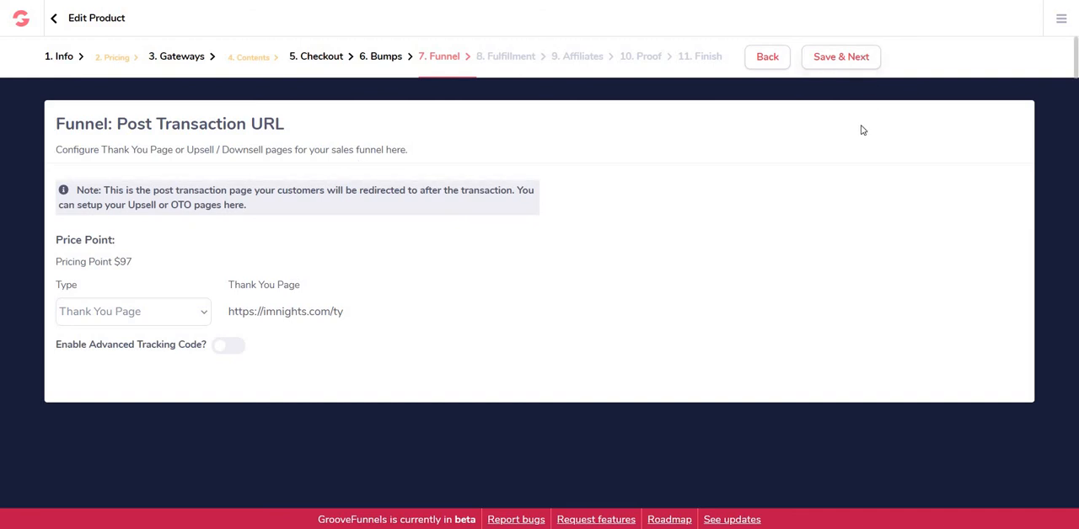
pyautogui.click(845, 61)
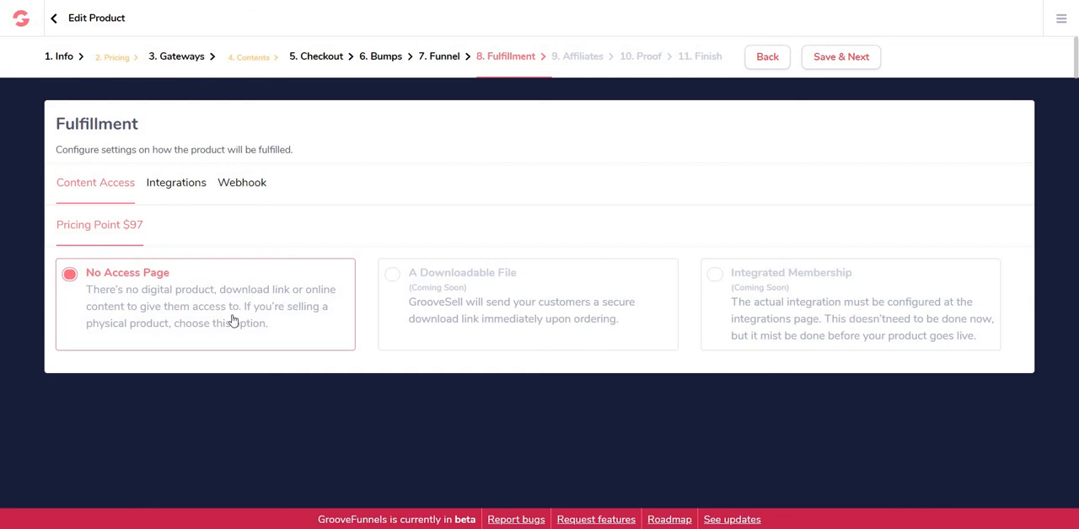
# Step: Complete the product setup with No Access Page fulfillment, No Affiliate Program and no proof widgets, saving each stage through to Finish
pyautogui.click(858, 62)
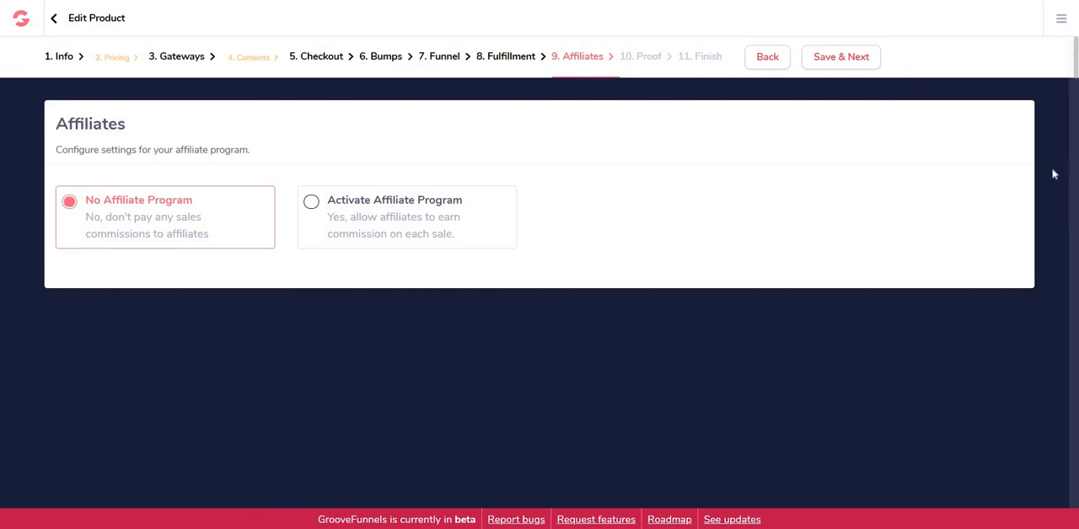
pyautogui.click(846, 59)
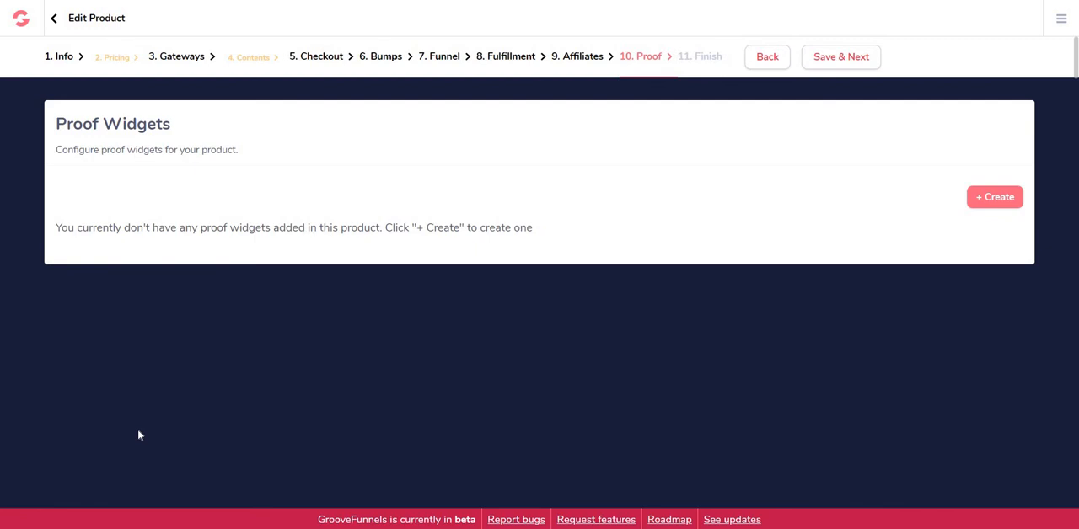
pyautogui.click(839, 62)
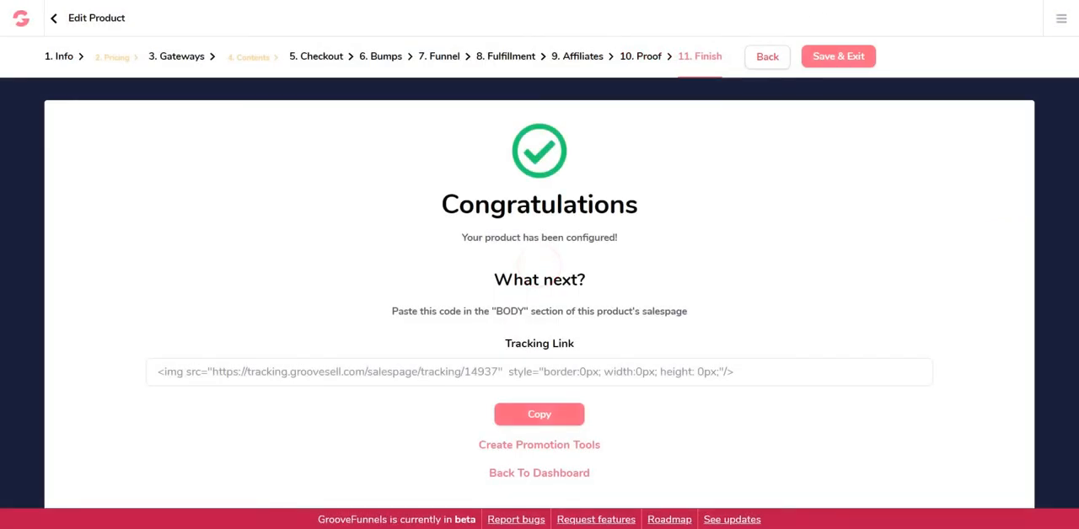